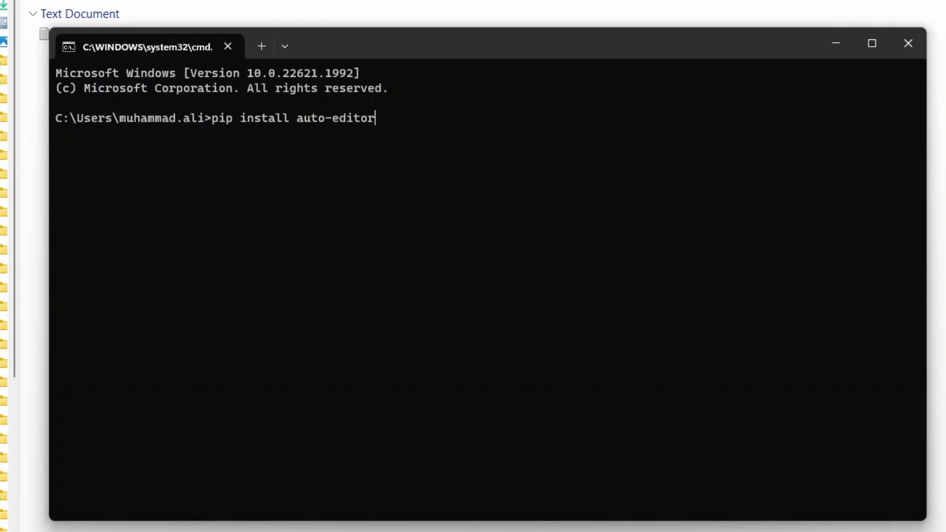
# - Run the Google search for 'davinci resolve'
pyautogui.press('Return')
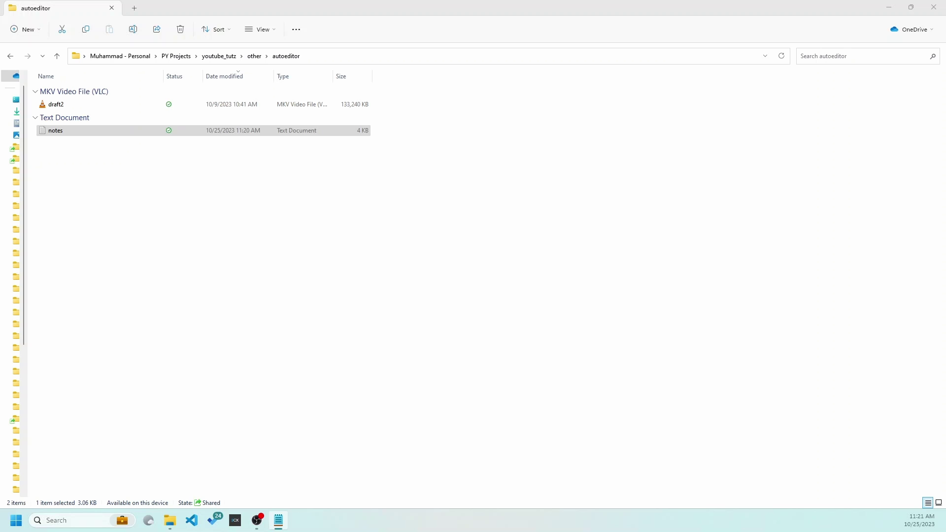
# - Launch Command Prompt via Run and execute 'pip install auto-editor'
pyautogui.press('super+r')
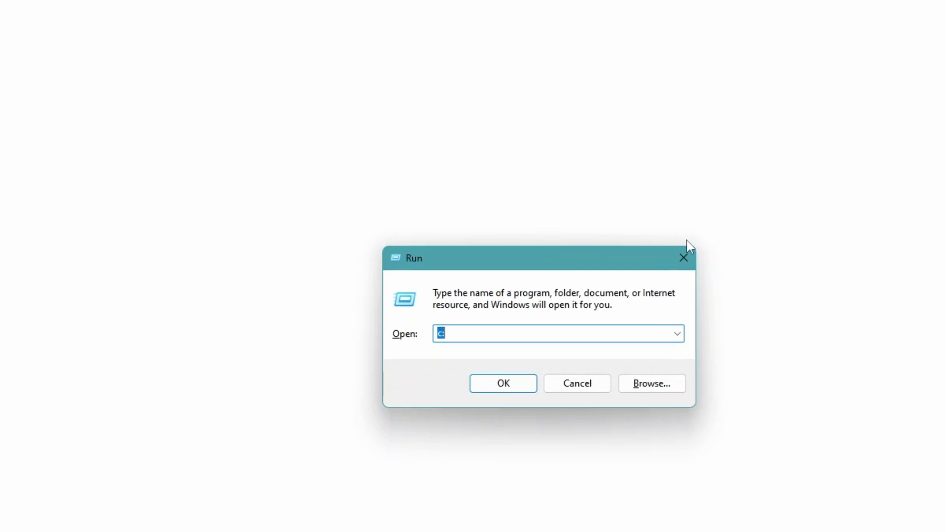
pyautogui.write('cmd')
pyautogui.press('Return')
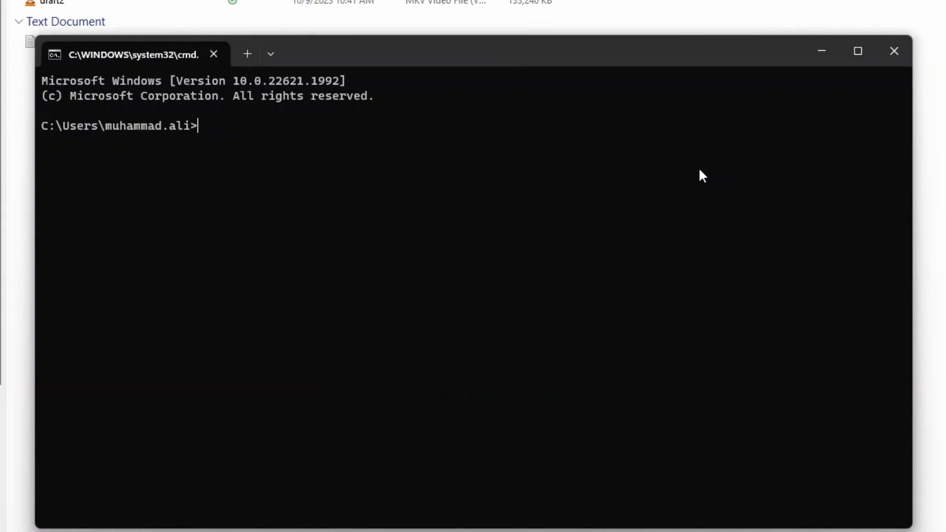
pyautogui.write('pip install auto-editor')
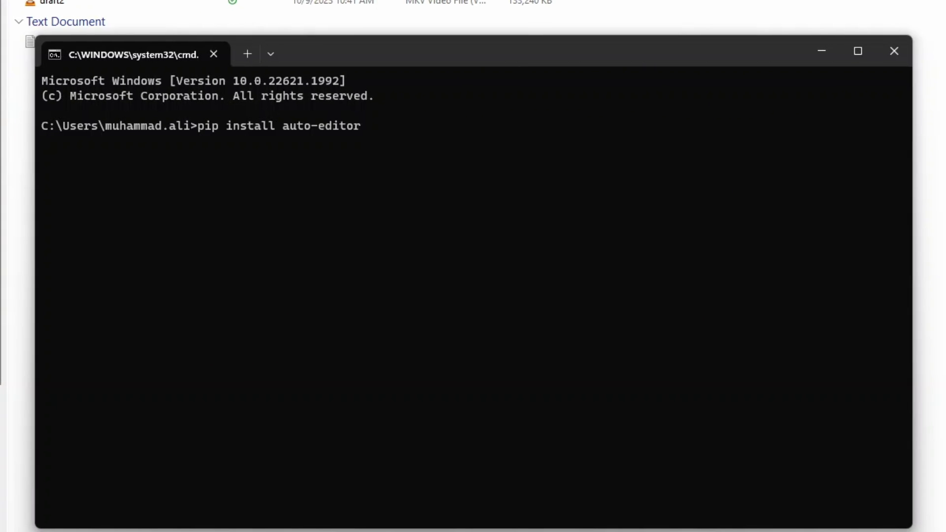
pyautogui.press('Return')
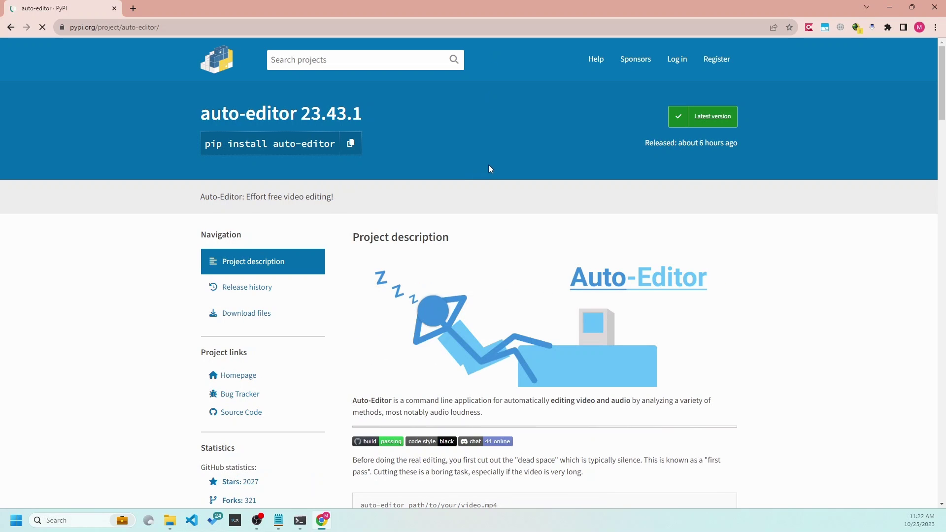
# - Read down the auto-editor PyPI page to the --edit motion and audio threshold examples
pyautogui.scroll(-5, 503, 193)
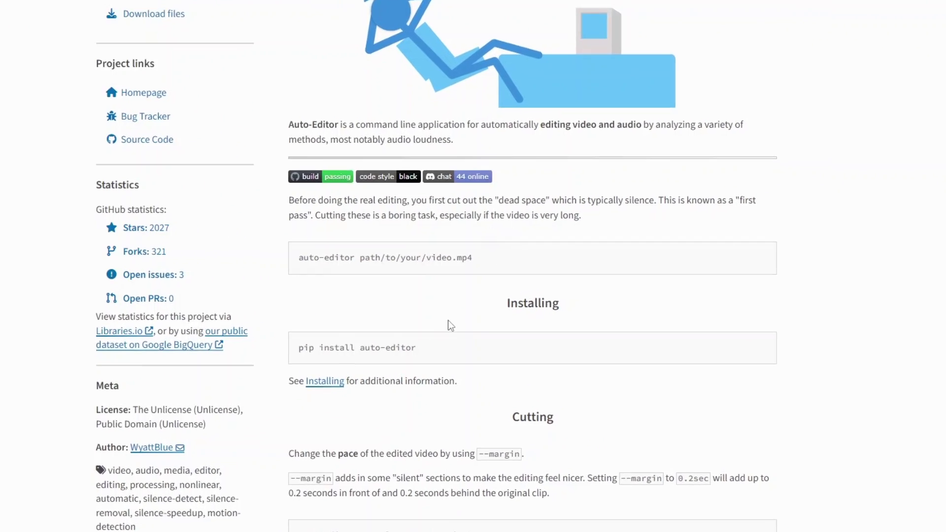
pyautogui.scroll(-4, 448, 320)
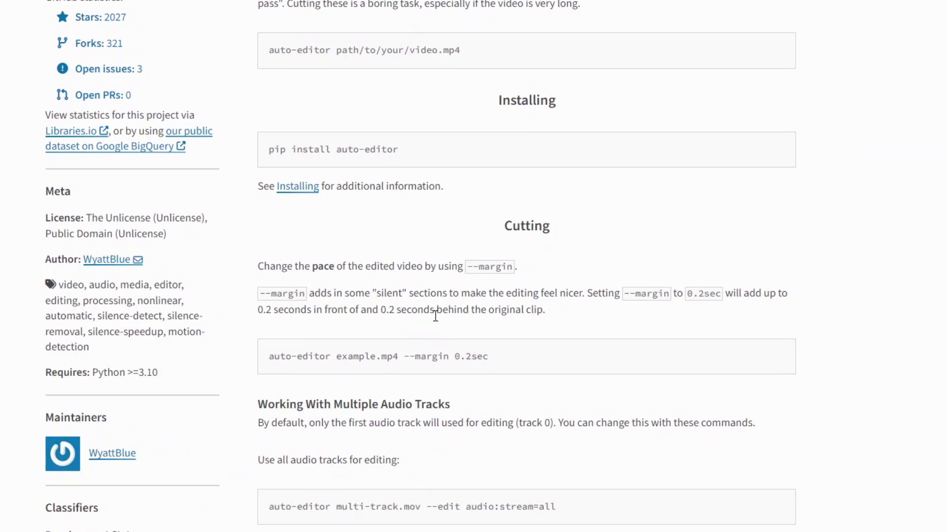
pyautogui.scroll(-10, 437, 322)
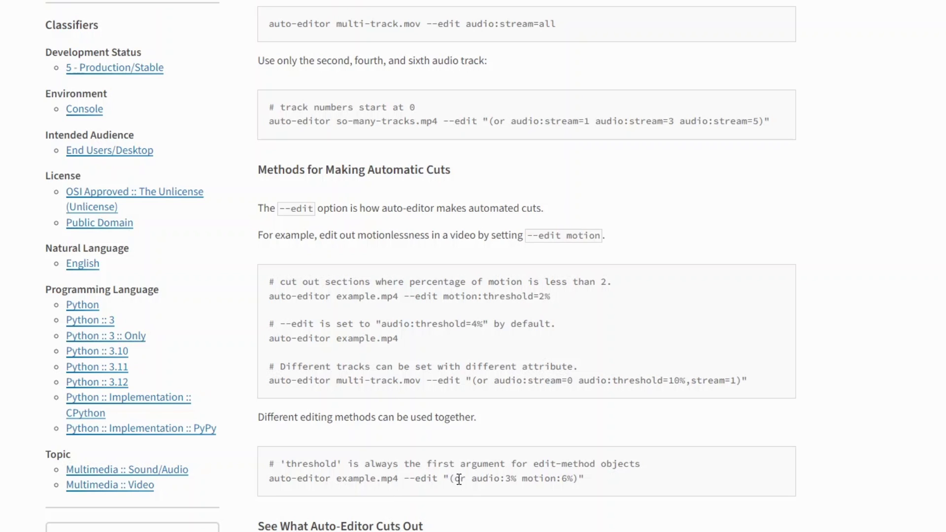
pyautogui.click(515, 484)
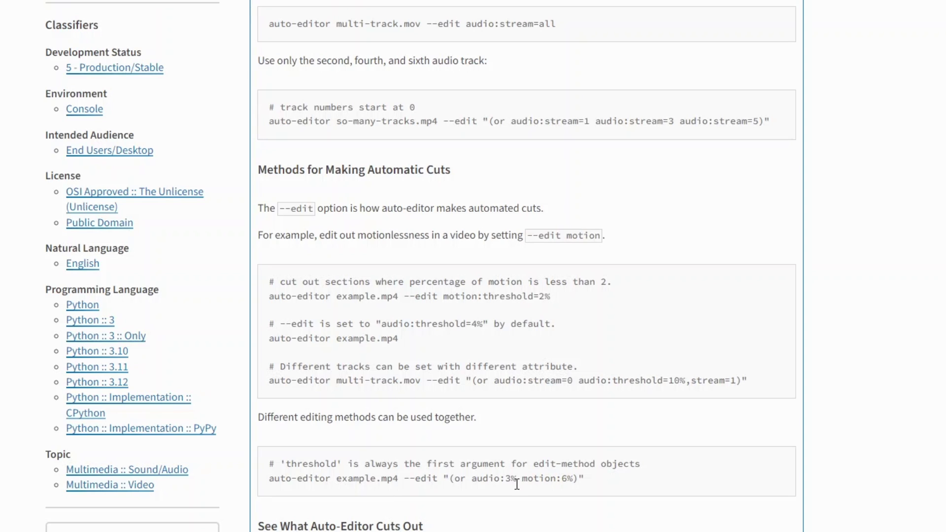
pyautogui.doubleClick(483, 478)
pyautogui.scroll(-3, 473, 443)
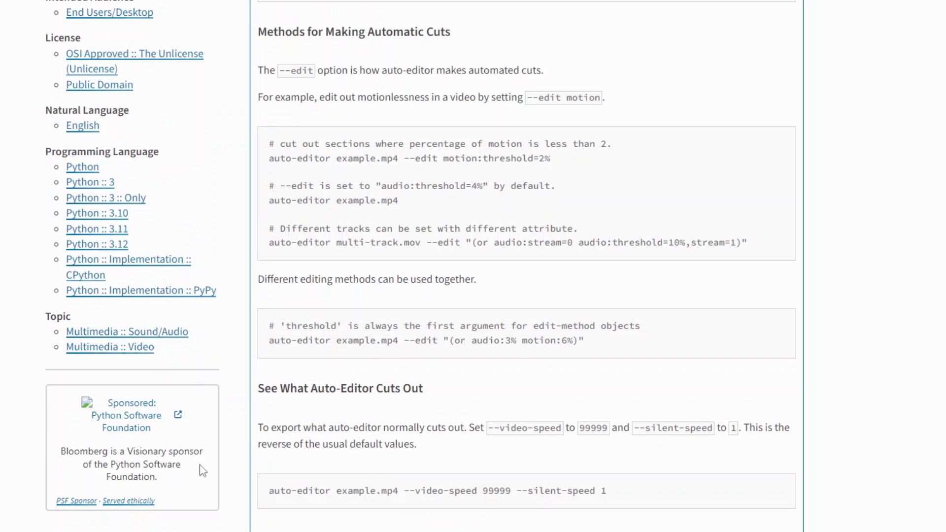
# - Bring up the autoeditor folder window and open the draft2 video file
pyautogui.moveTo(169, 518)
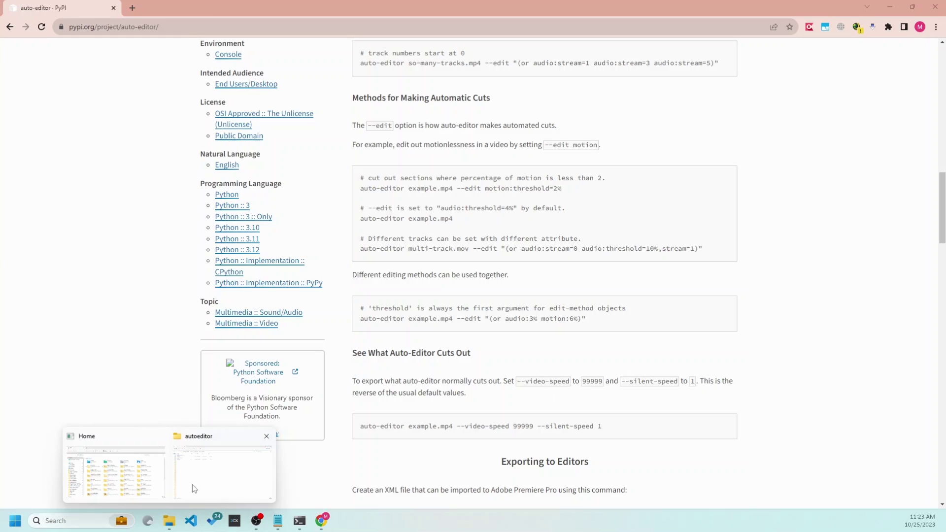
pyautogui.click(192, 484)
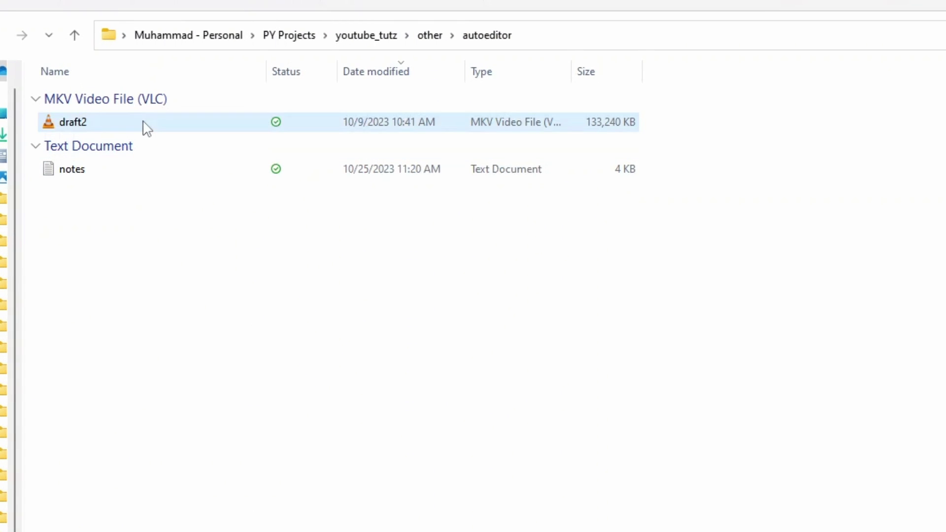
pyautogui.doubleClick(143, 124)
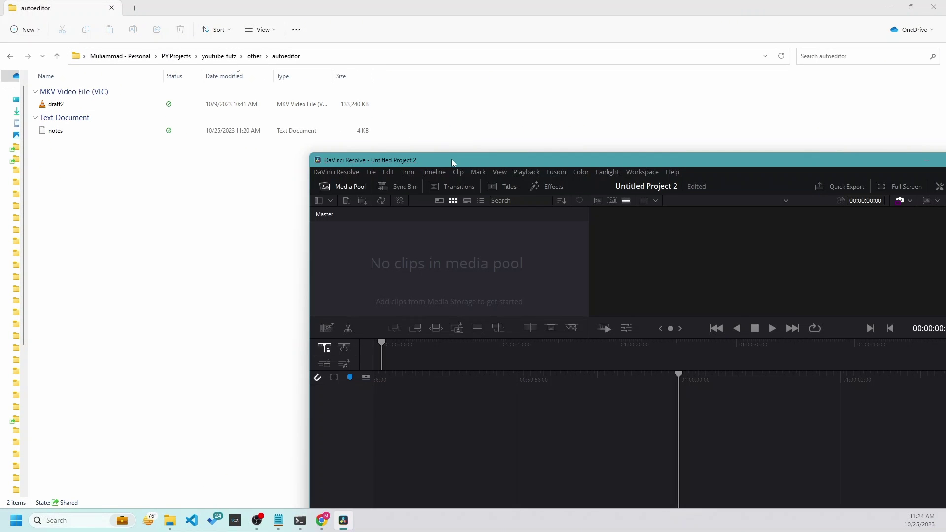
# - Drag draft2 from Explorer onto Resolve's V1 track and scrub through the clip
pyautogui.hotkey('alt', 'Tab')
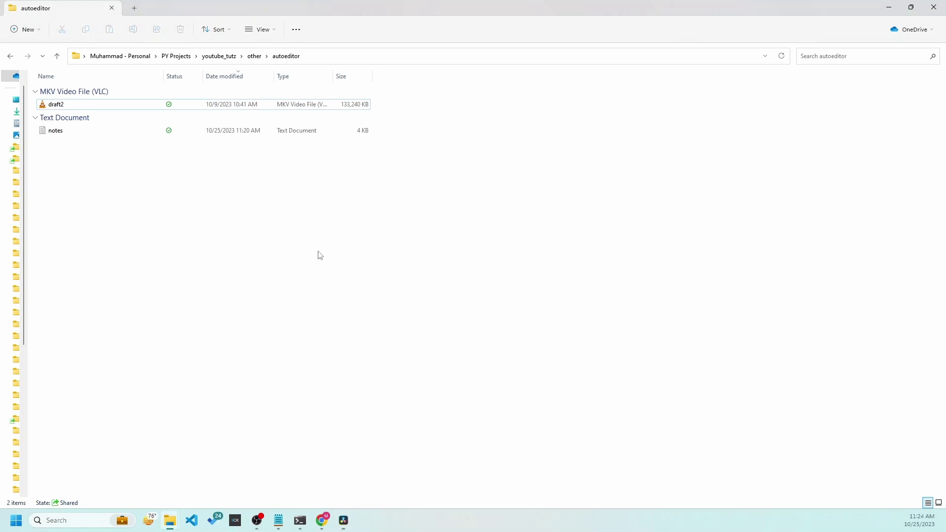
pyautogui.moveTo(133, 106); pyautogui.dragTo(134, 367)
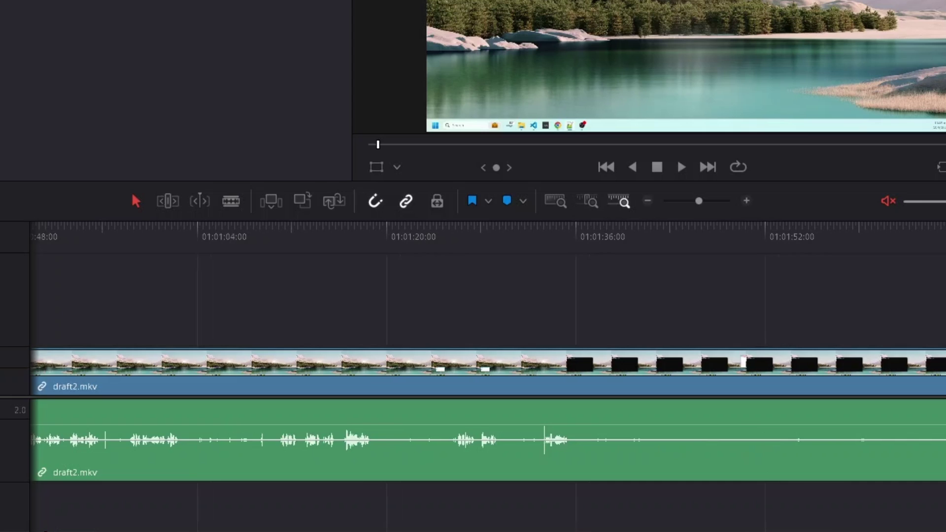
pyautogui.hscroll(5, 259, 526)
pyautogui.moveTo(697, 238); pyautogui.dragTo(490, 249)
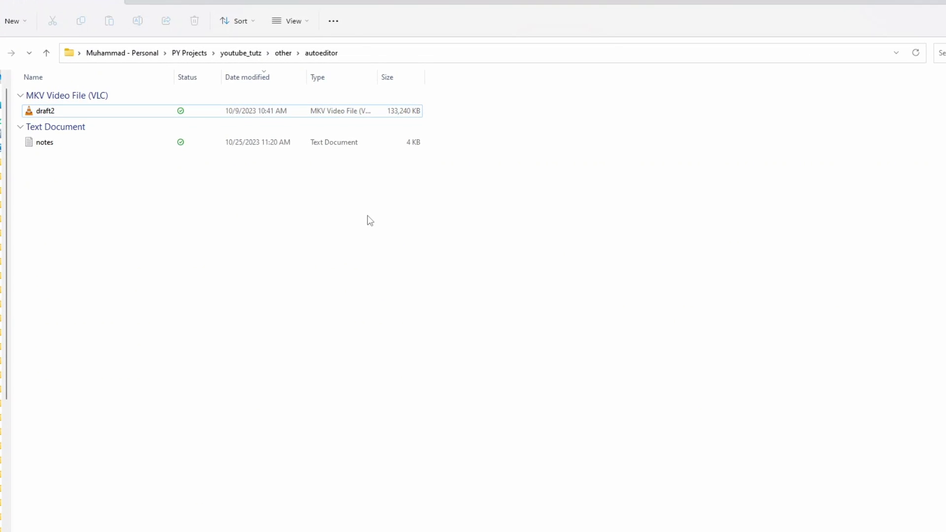
# - Enter cmd in the autoeditor folder's address bar to open a prompt there
pyautogui.hotkey('ctrl', 'l')
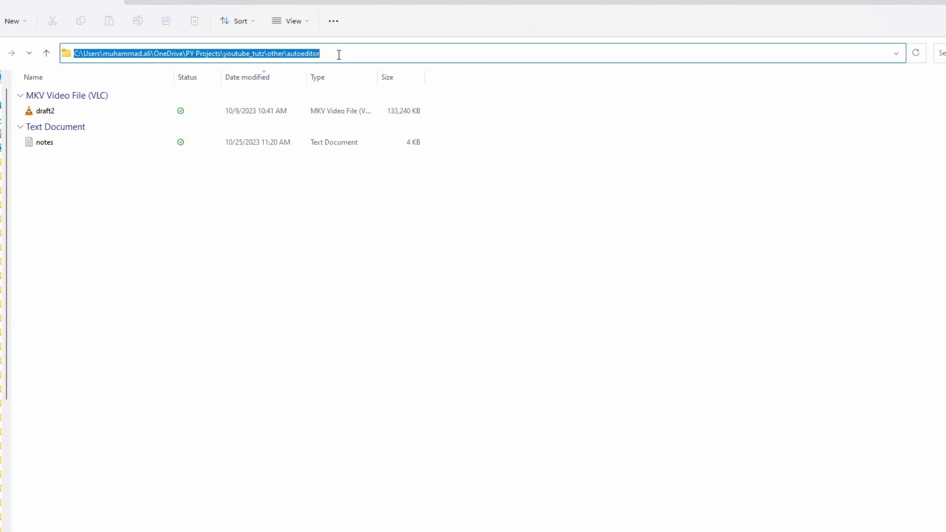
pyautogui.write('cmd')
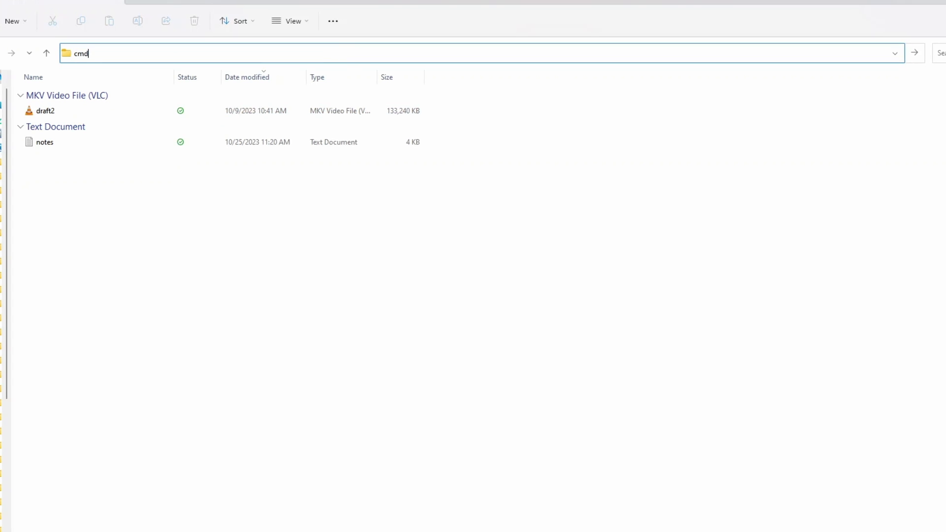
pyautogui.press('Return')
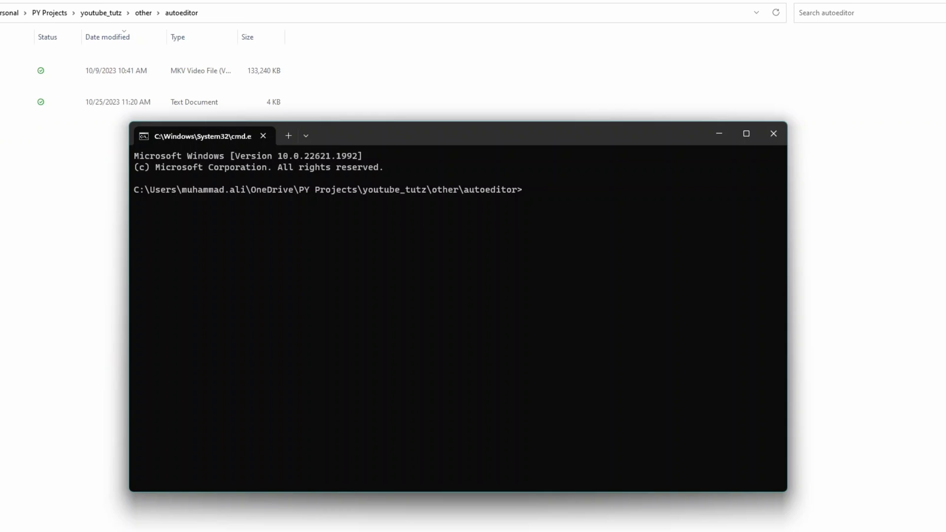
# - Verify the draft2.mkv file name in the Notepad command against the video in the folder
pyautogui.hotkey('alt', 'Tab')
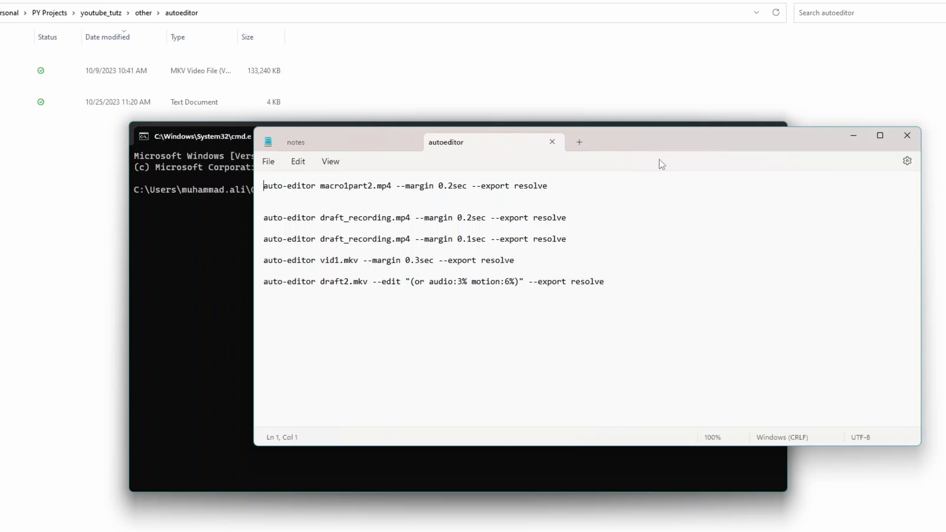
pyautogui.click(617, 283)
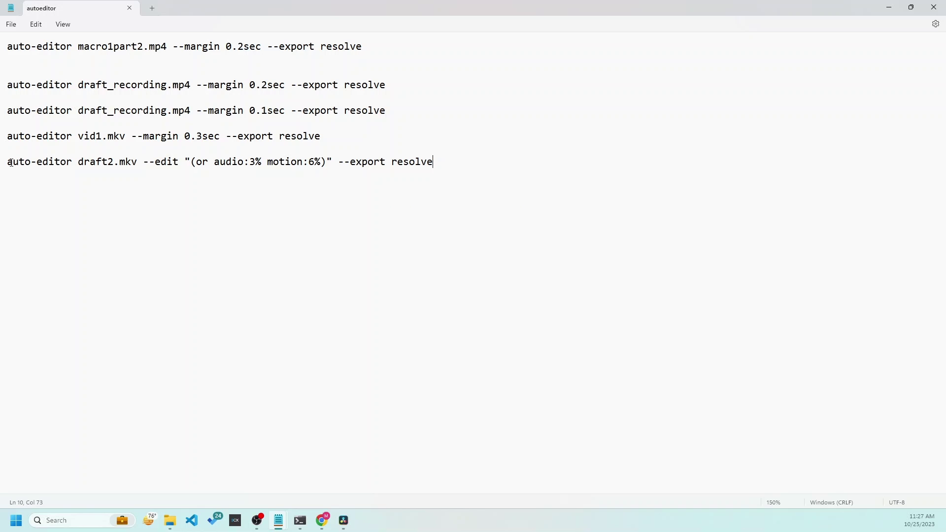
pyautogui.moveTo(9, 163); pyautogui.dragTo(138, 163)
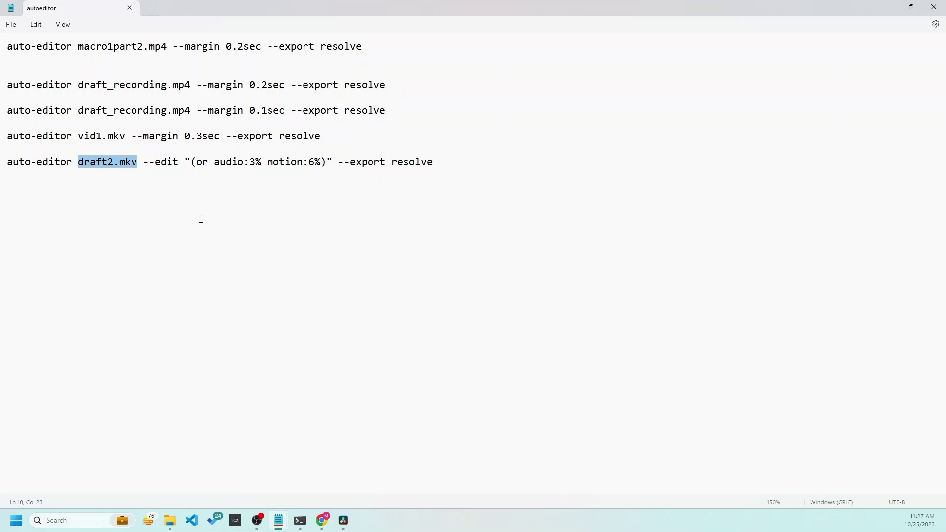
pyautogui.hotkey('alt', 'Tab')
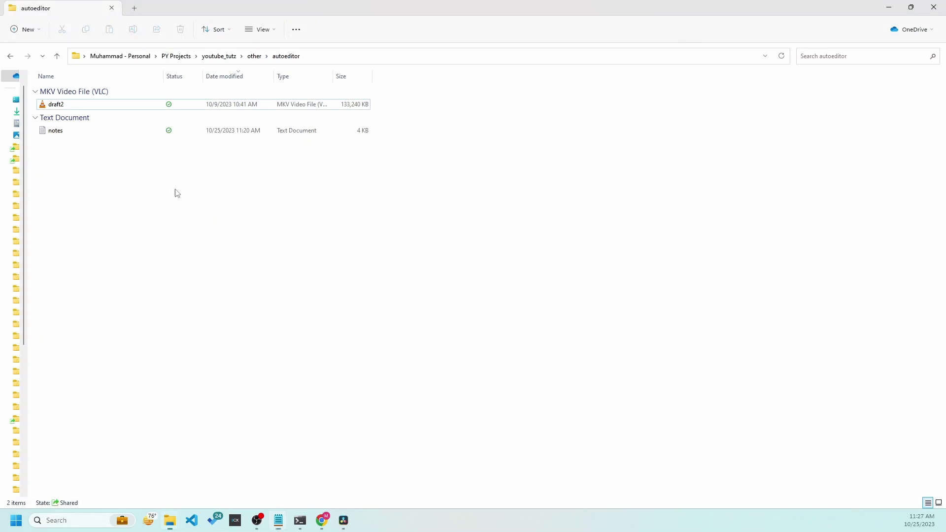
pyautogui.click(109, 107)
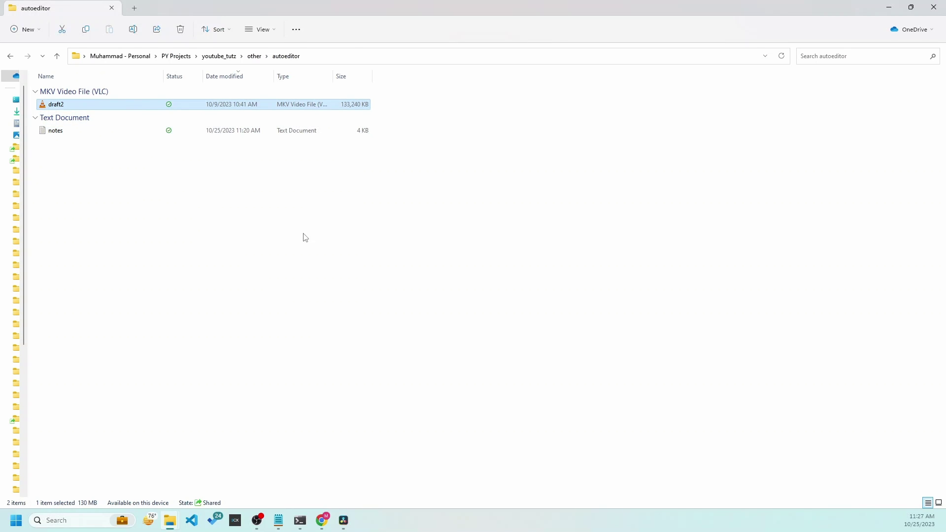
pyautogui.hotkey('alt', 'Tab')
# - Select the whole draft2.mkv auto-editor command in Notepad and go to the command prompt
pyautogui.moveTo(144, 163); pyautogui.dragTo(442, 166)
pyautogui.click(409, 173)
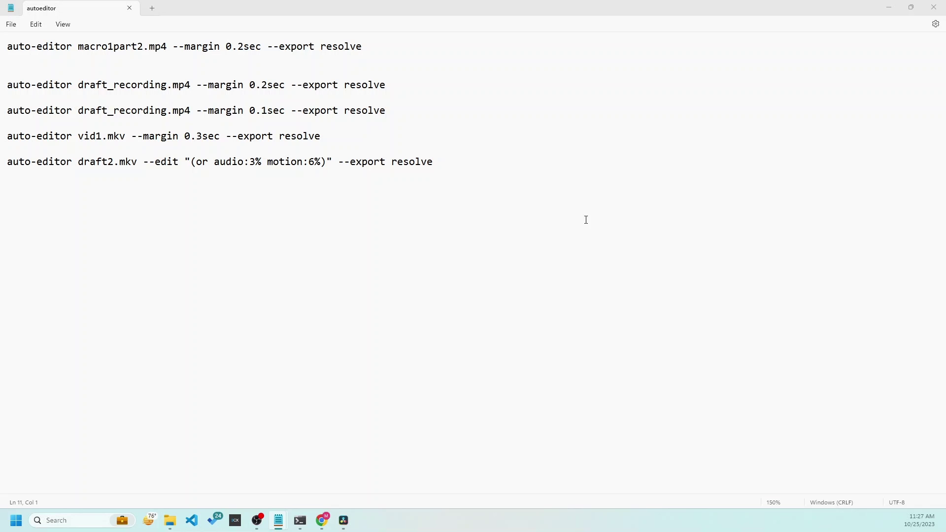
pyautogui.moveTo(455, 167); pyautogui.dragTo(5, 162)
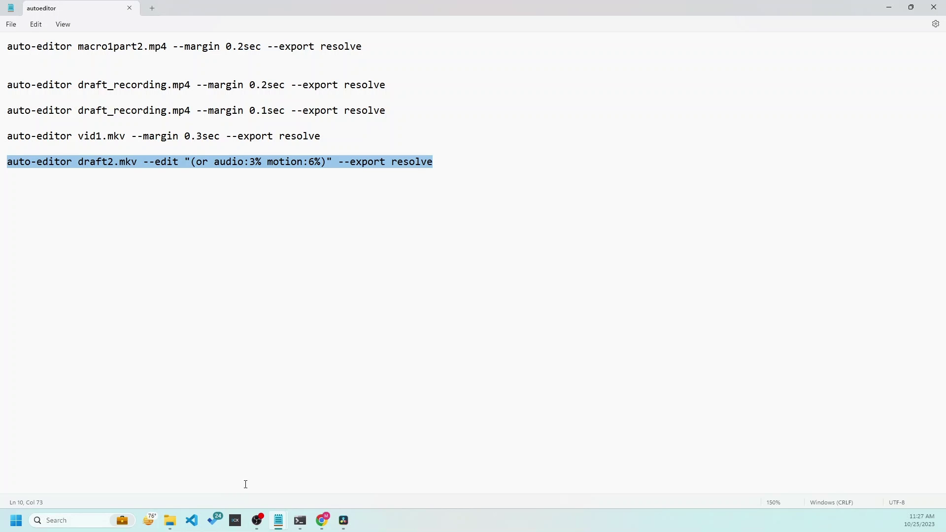
pyautogui.click(364, 461)
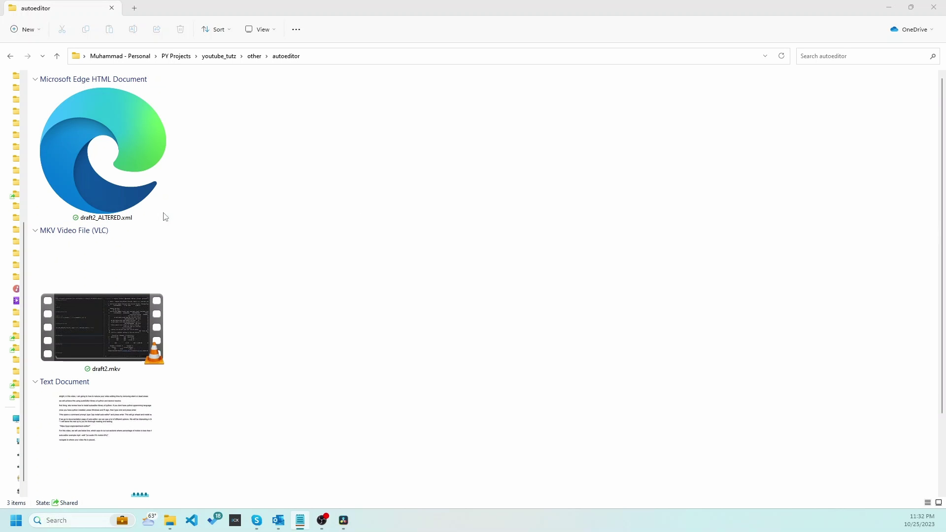
# - Select the new draft2_ALTERED.xml file in the autoeditor folder
pyautogui.click(98, 220)
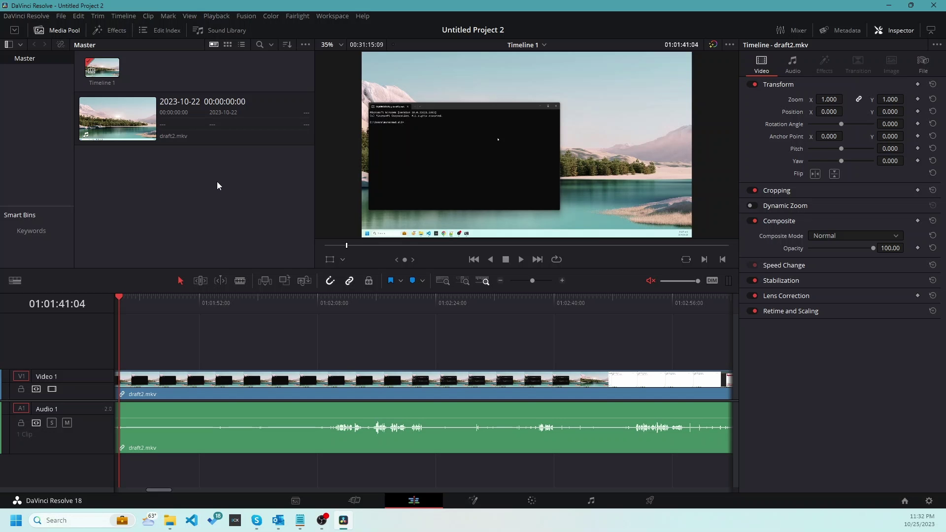
# - Import draft2_ALTERED.xml through Timelines > Import > AAF/EDL/XML and confirm Load XML
pyautogui.rightClick(217, 183)
pyautogui.moveTo(234, 184)
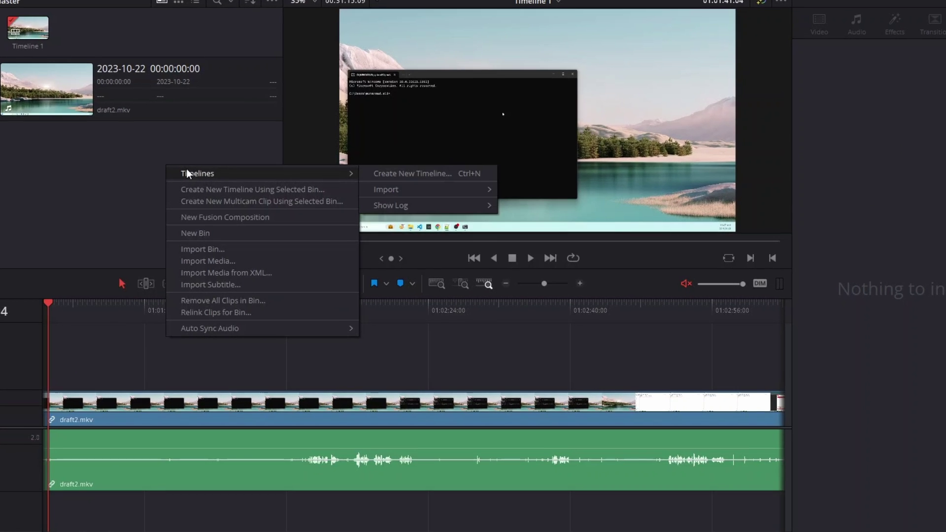
pyautogui.moveTo(403, 189)
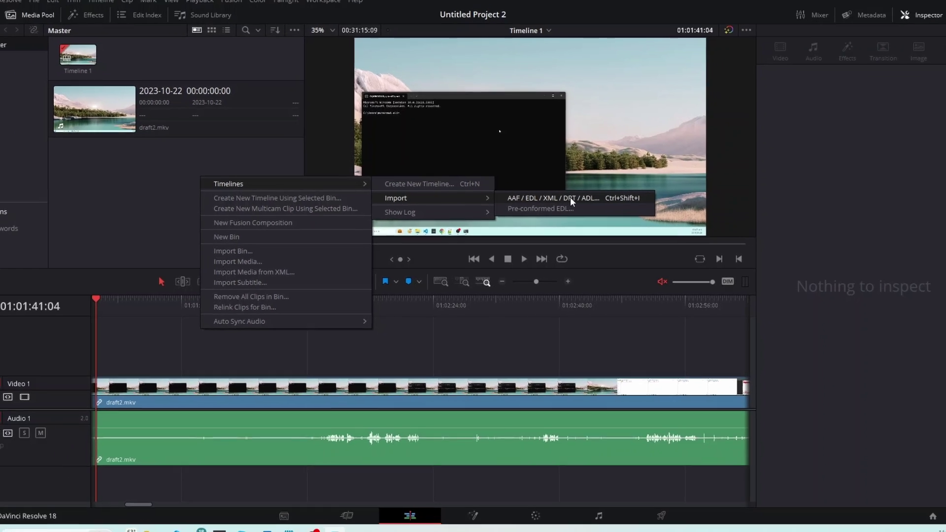
pyautogui.click(561, 189)
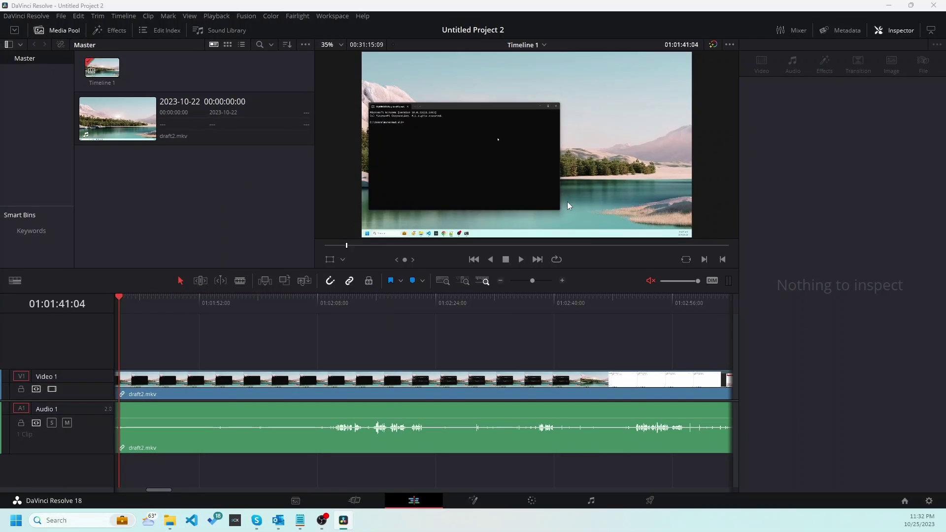
pyautogui.hotkey('ctrl', 'shift', 'i')
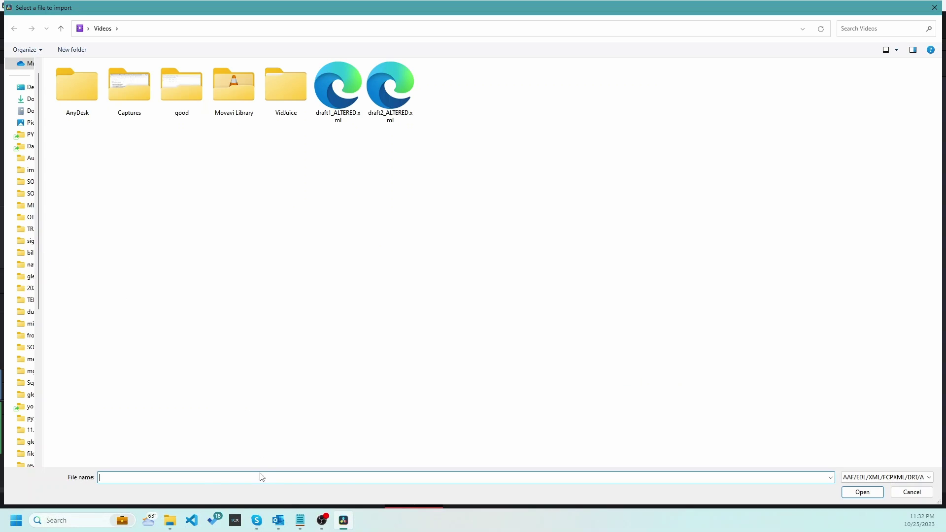
pyautogui.hotkey('ctrl', 'v')
pyautogui.click(862, 492)
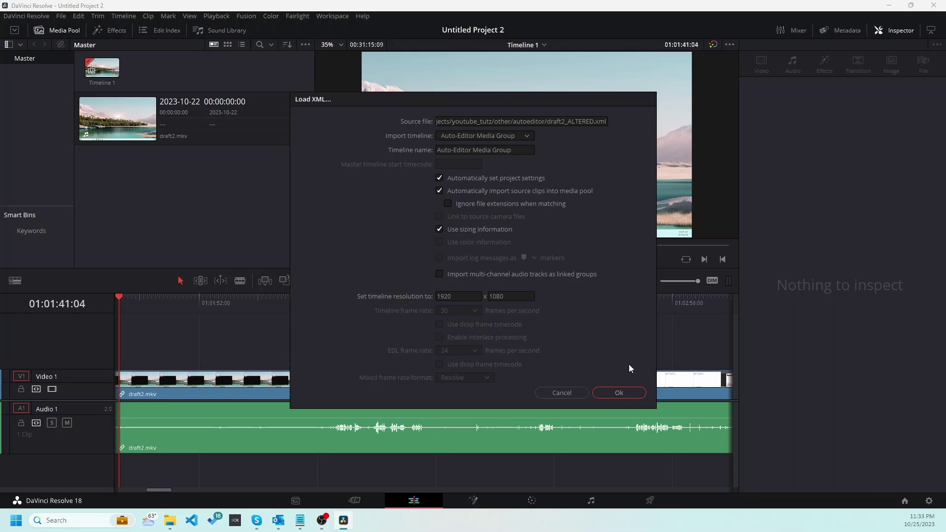
pyautogui.click(632, 395)
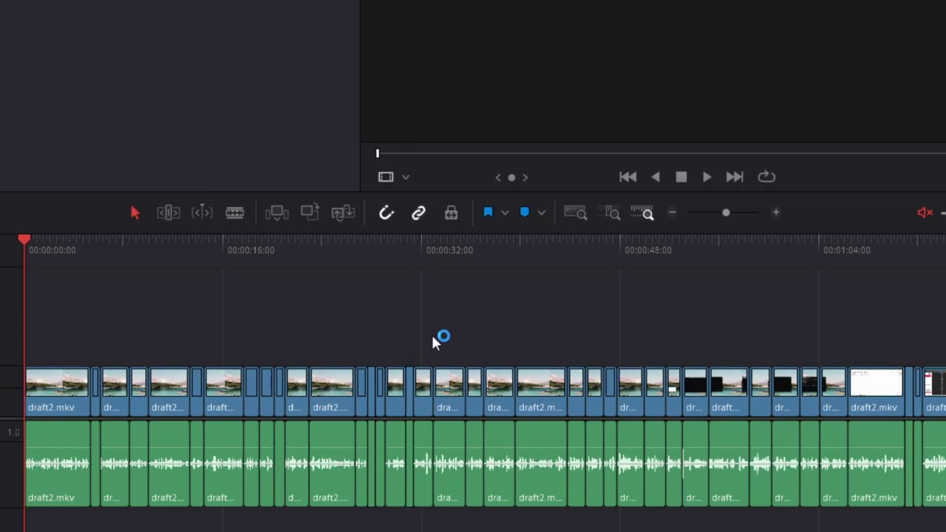
# - Zoom into the Auto-Editor Media Group timeline to view the short draft2.mkv cuts
pyautogui.hotkey('ctrl', '=')
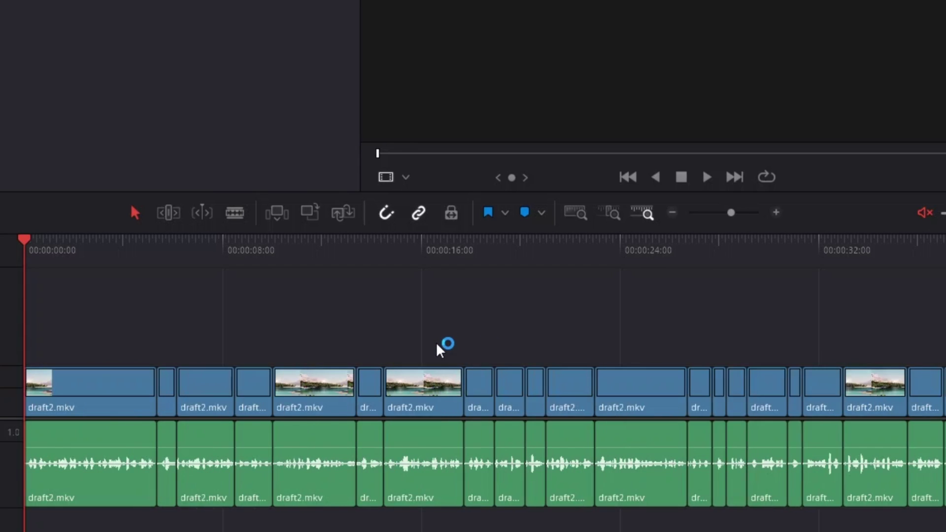